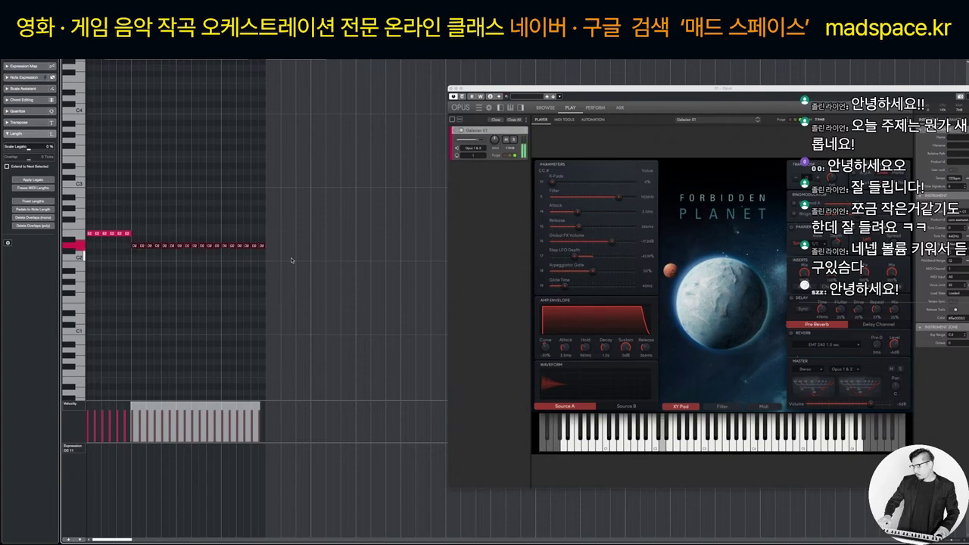
- Transpose the repeated bass notes to D2 in bar two, F#2 in bar three and G2 in bar four, and play the pattern
key("Up")
key("Down")
left_click_drag(296, 269, 178, 237)
key("Up")
key("Up")
key("Up")
key("Up")
left_click_drag(287, 254, 221, 227)
key("Up")
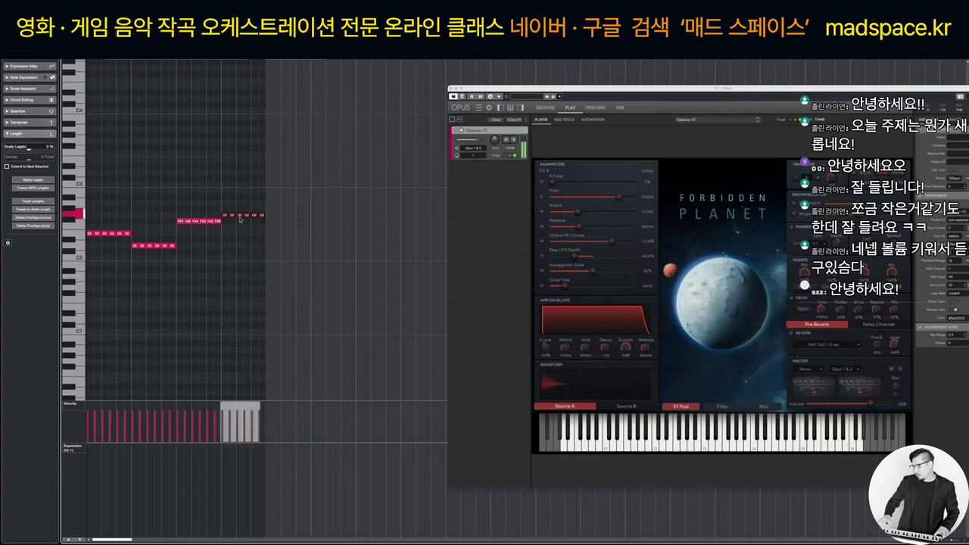
key("super+a")
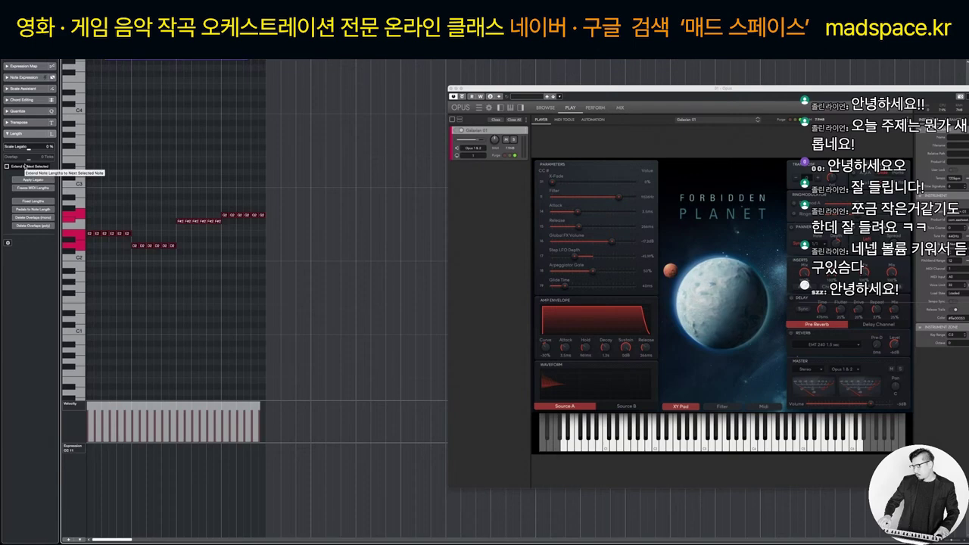
key("space")
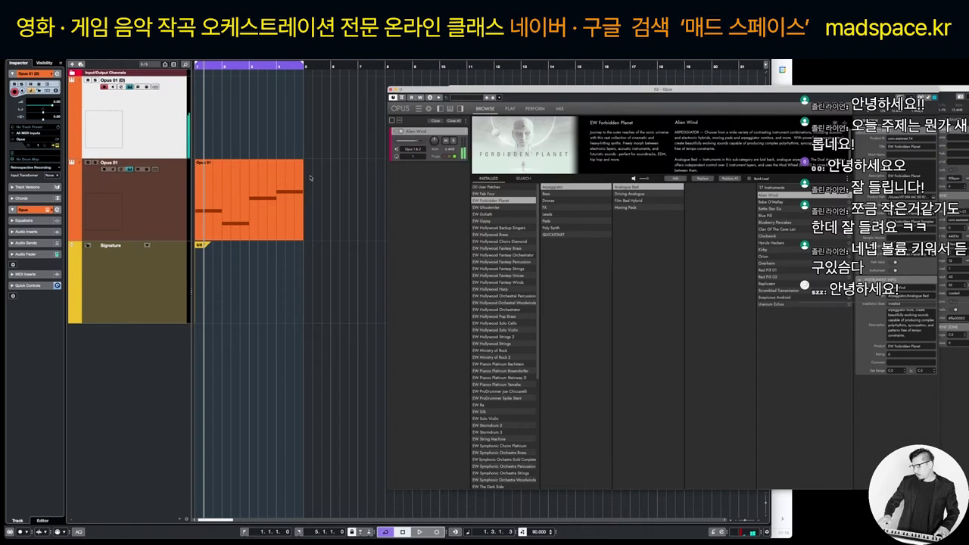
- Open the copied Opus 01 part, copy bar one's E2 notes up to B2, and transpose all its notes up an octave
double_click(299, 178)
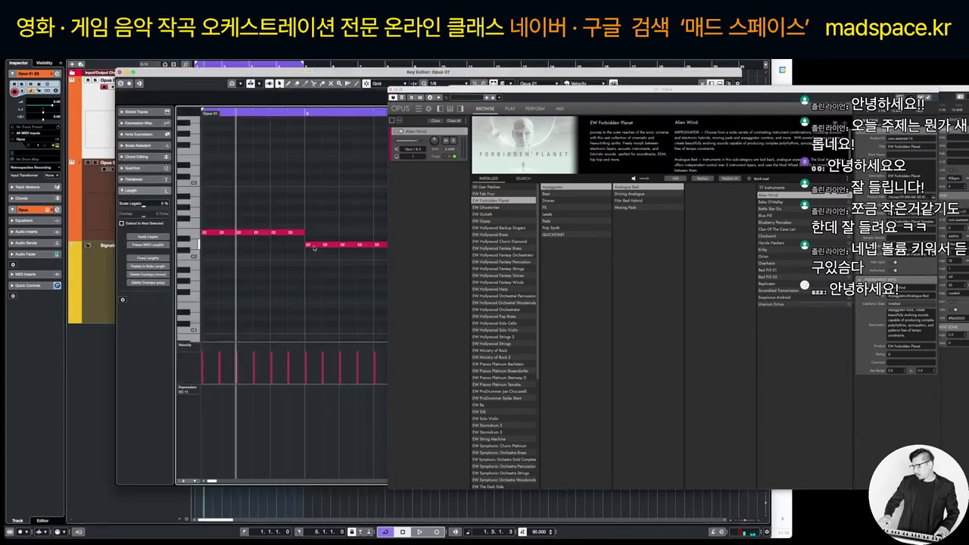
left_click_drag(243, 226, 202, 226)
left_click_drag(218, 233, 218, 193)
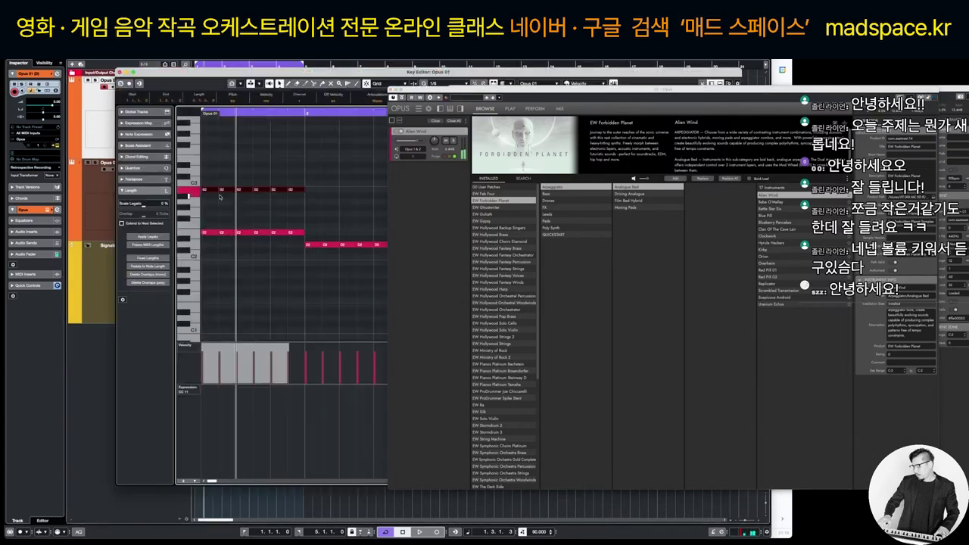
key("super+a")
key("shift+Up")
key("g")
key("g")
scroll(314, 222, "up", 5)
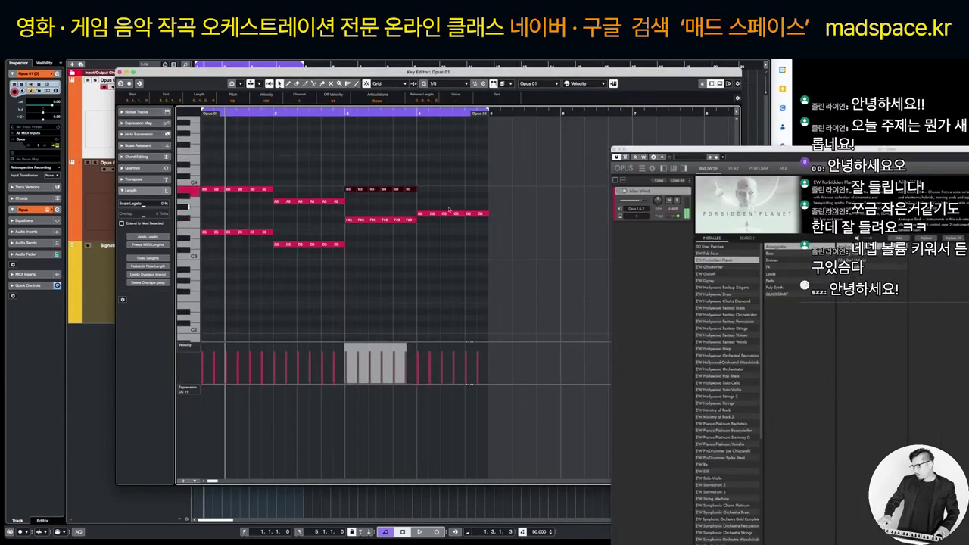
- Copy the B3 notes of bar three into bar four and play the two-voice pattern from the start
left_click_drag(349, 215, 424, 193)
left_click(458, 161)
key("period")
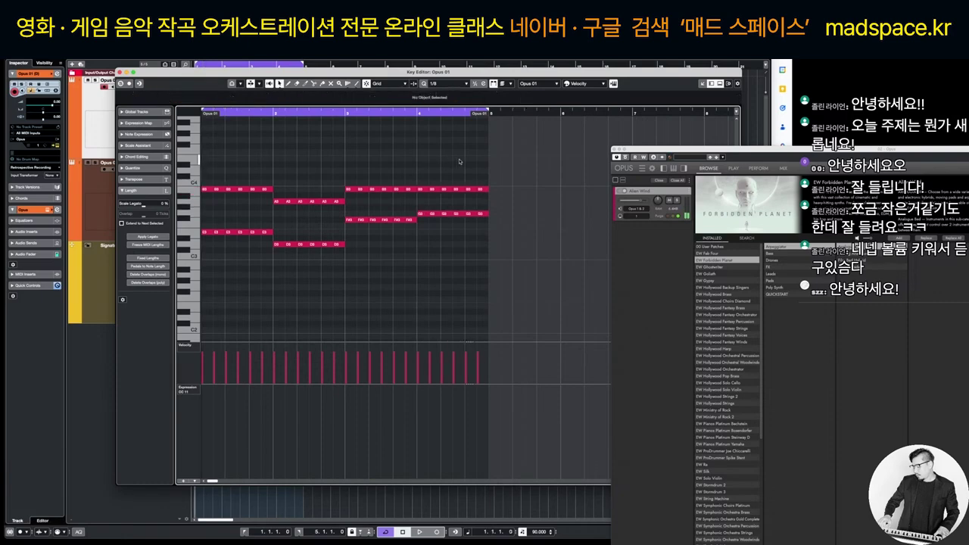
key("g")
key("g")
key("space")
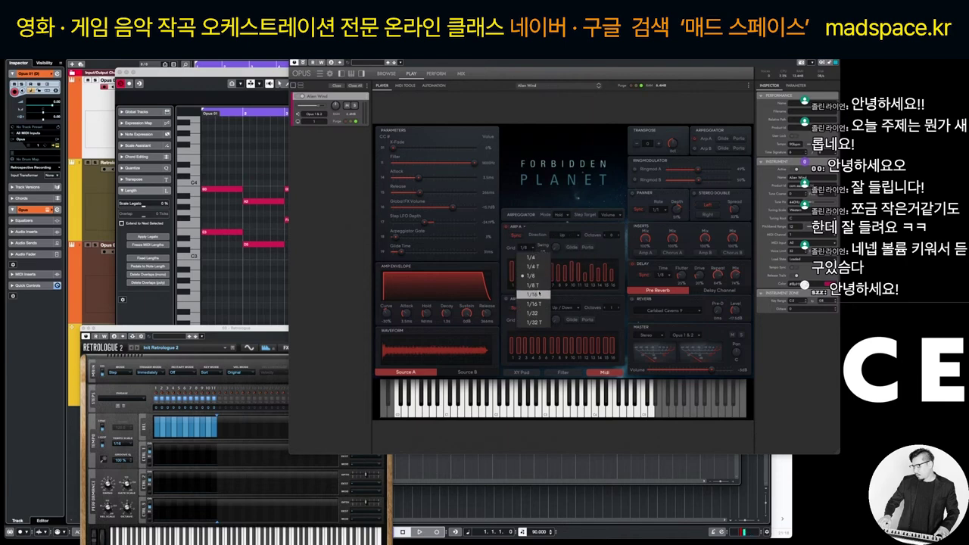
- Set the Arp A grid to 1/16 and merge the repeated notes in bars three and four into sustained notes, checking by playback
left_click(539, 293)
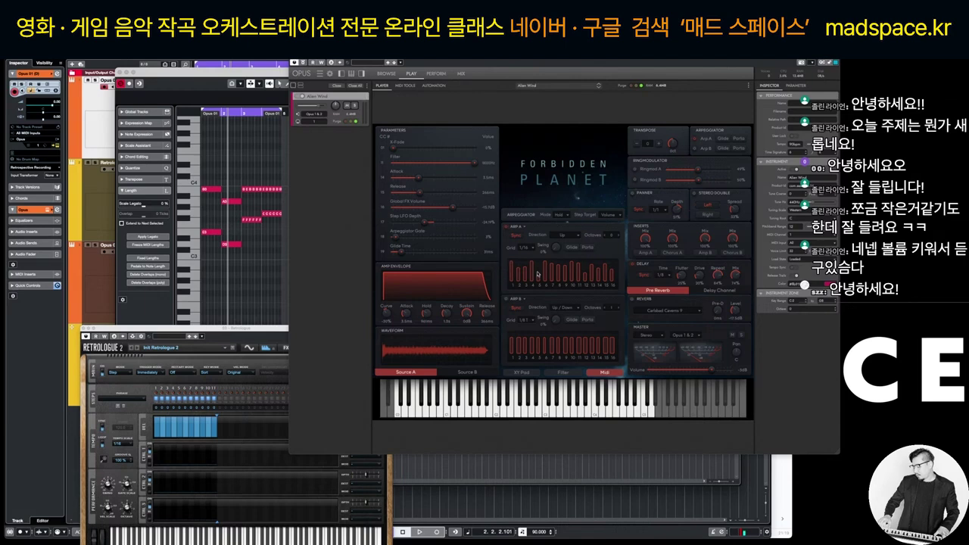
left_click_drag(270, 231, 247, 215)
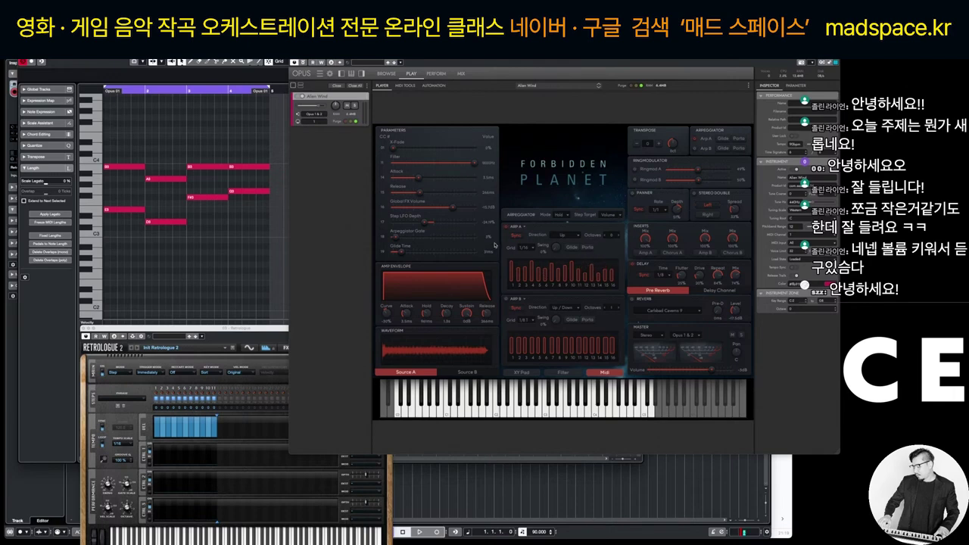
key("space")
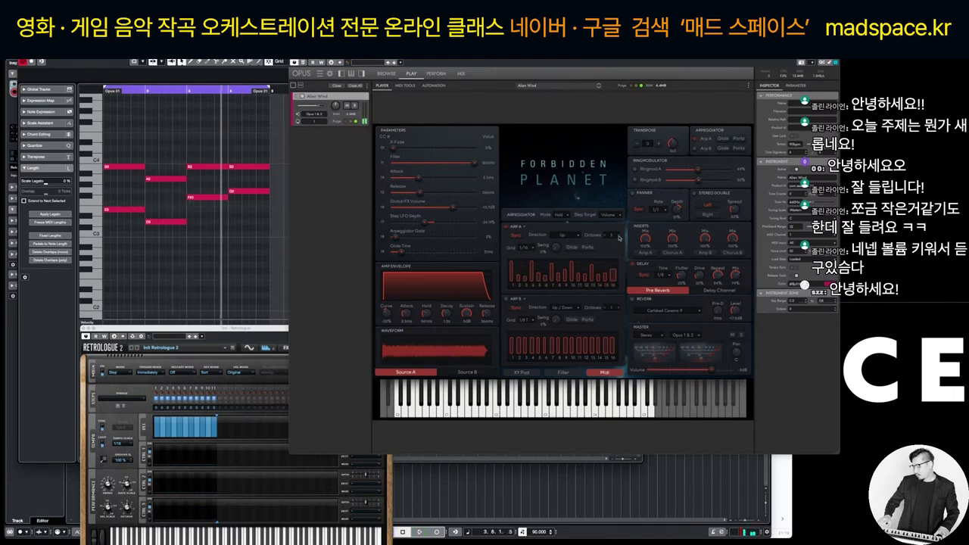
key("space")
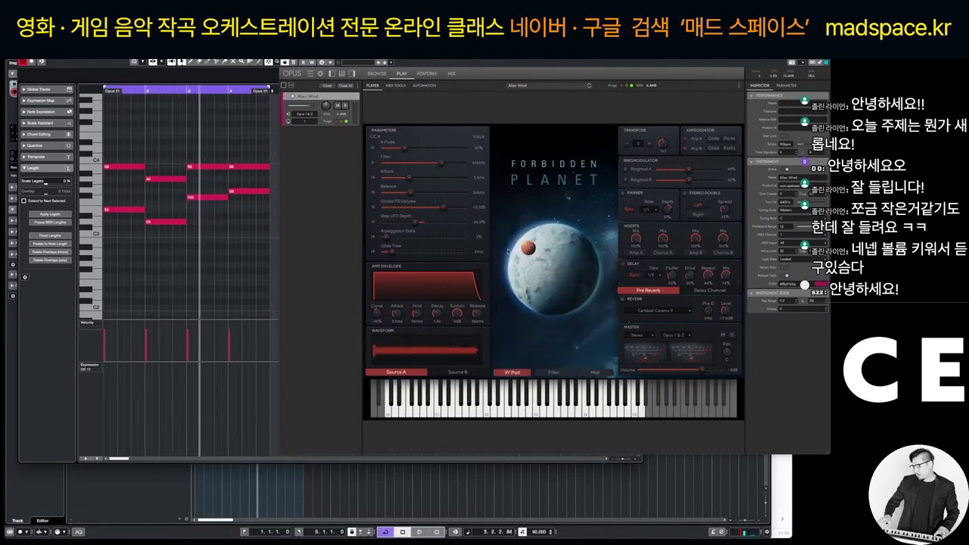
- Return to the project's arrangement, play it from the start and move the Opus window clear of the parts
left_click(234, 277)
key("Return")
left_click(250, 206)
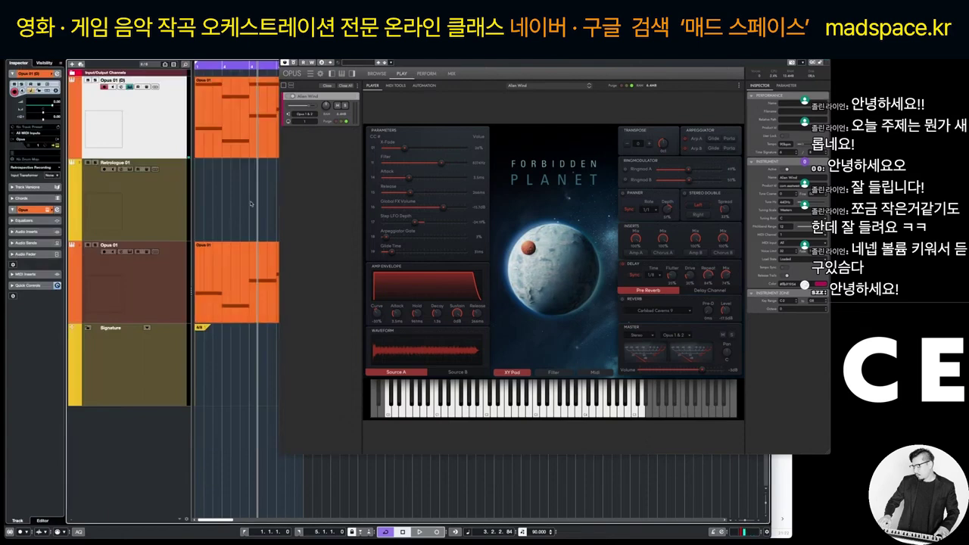
key("period")
key("space")
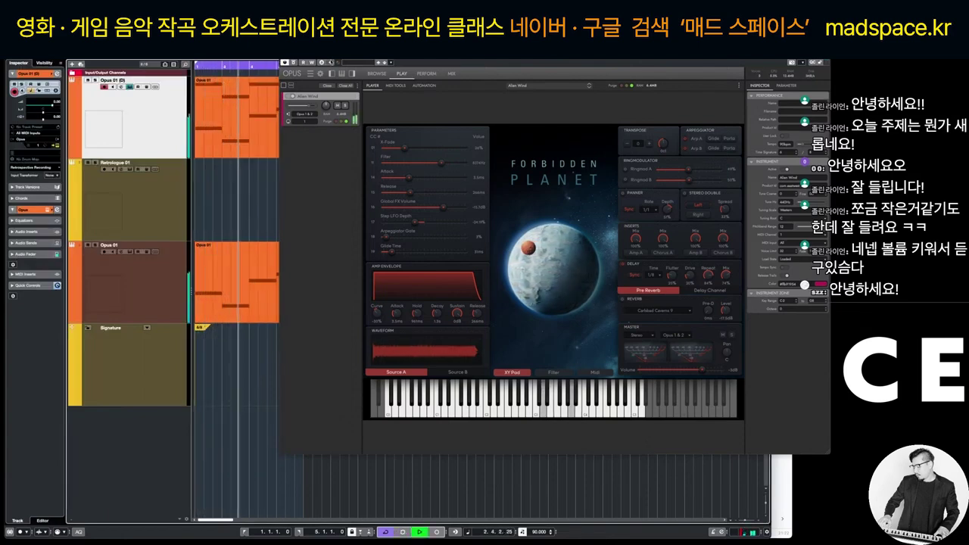
left_click_drag(332, 57, 504, 73)
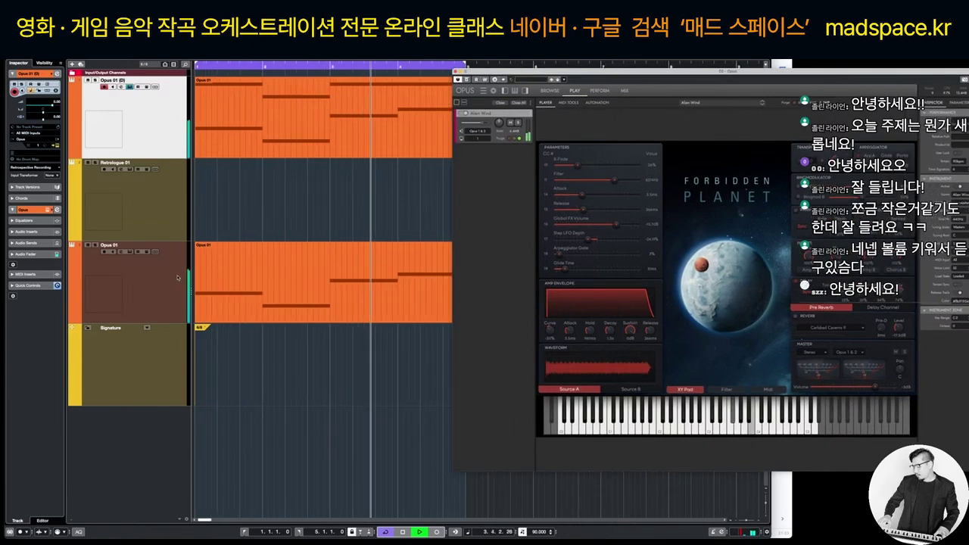
- Merge the repeated bass notes of the lower Opus 01 part into one sustained note per bar and play it
left_click(252, 275)
double_click(252, 274)
key("g")
key("4")
left_click_drag(203, 225, 108, 229)
left_click(178, 236)
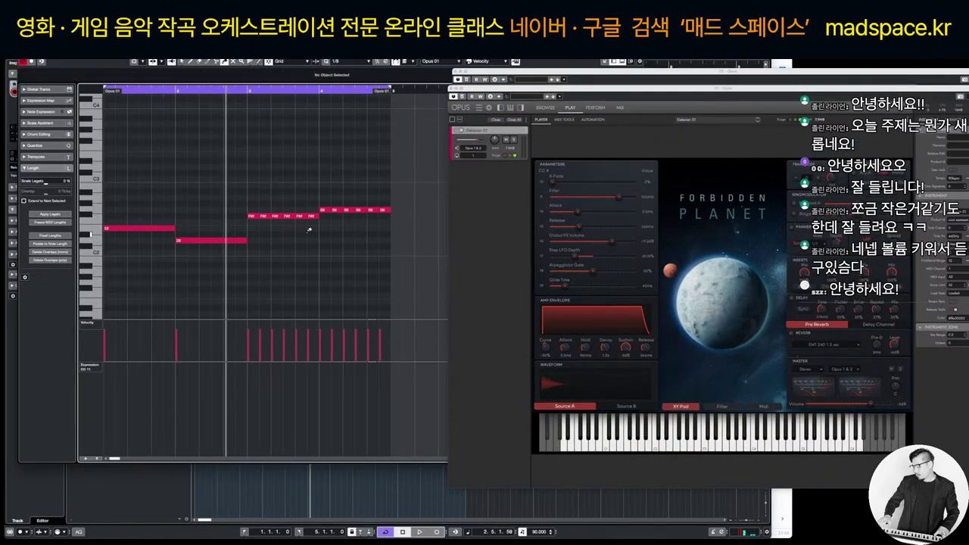
left_click(253, 215)
left_click(334, 209)
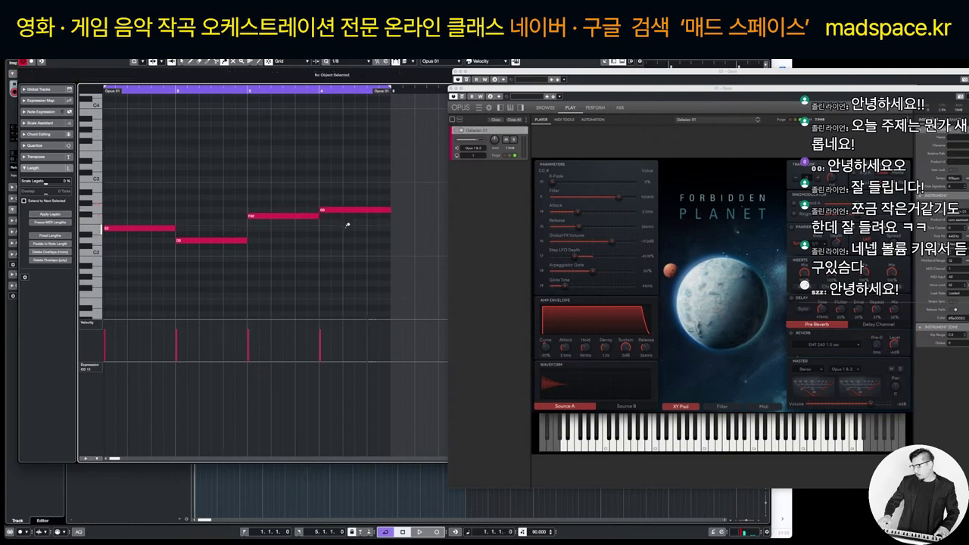
key("space")
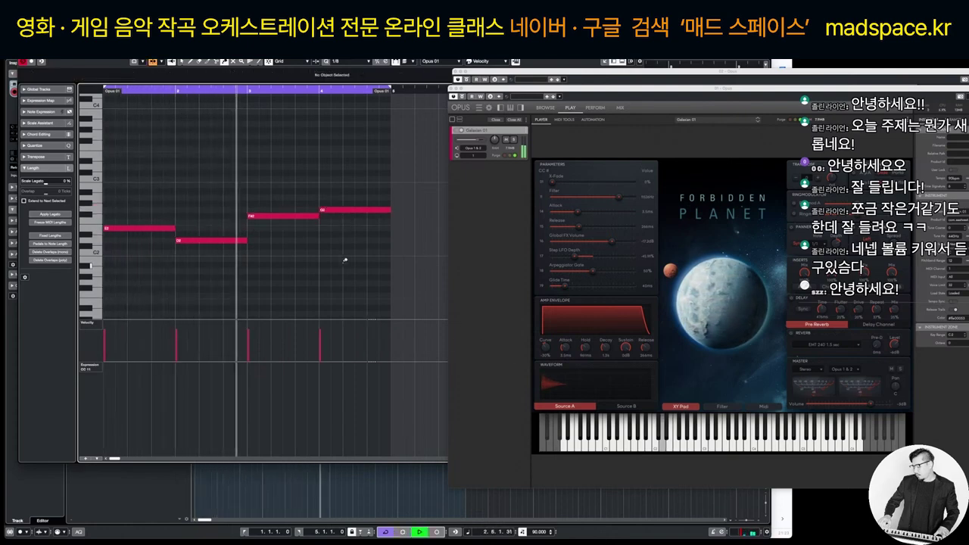
key("Return")
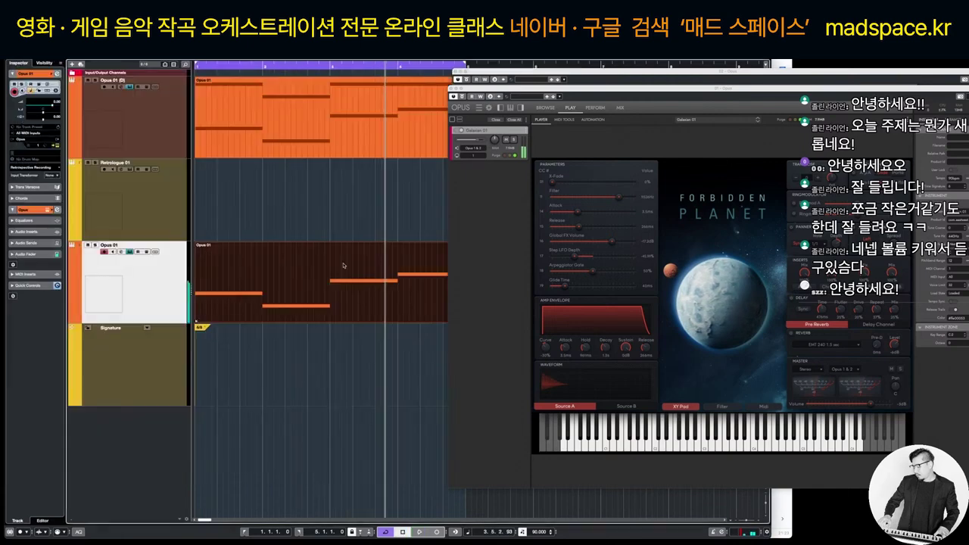
- Choose the Full Strings category of the EW Hollywood Strings library for the new Opus 02 instrument
key("e")
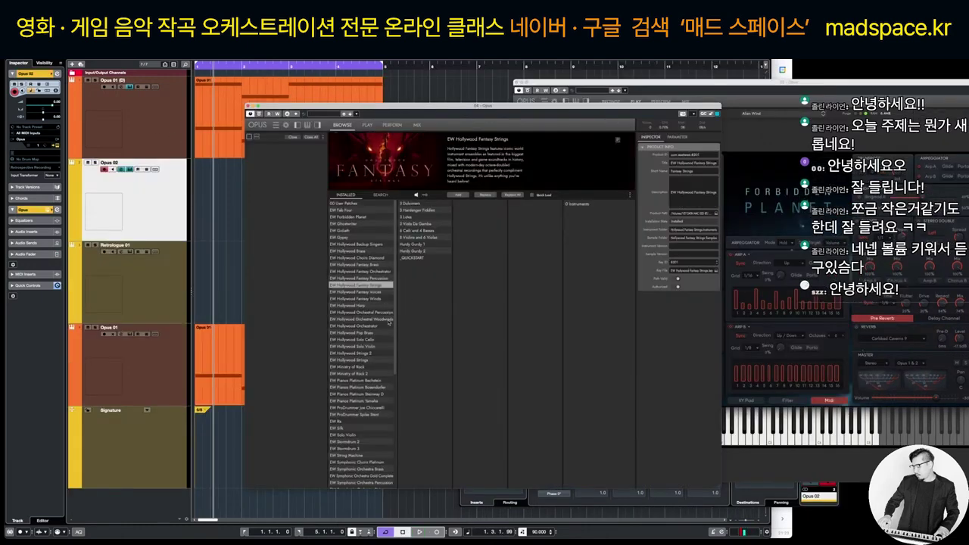
left_click(377, 360)
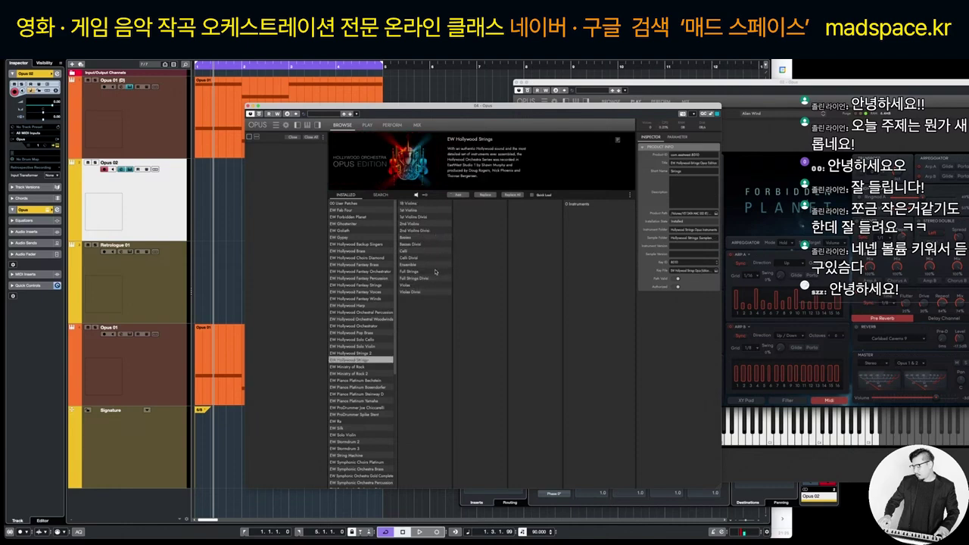
left_click(436, 272)
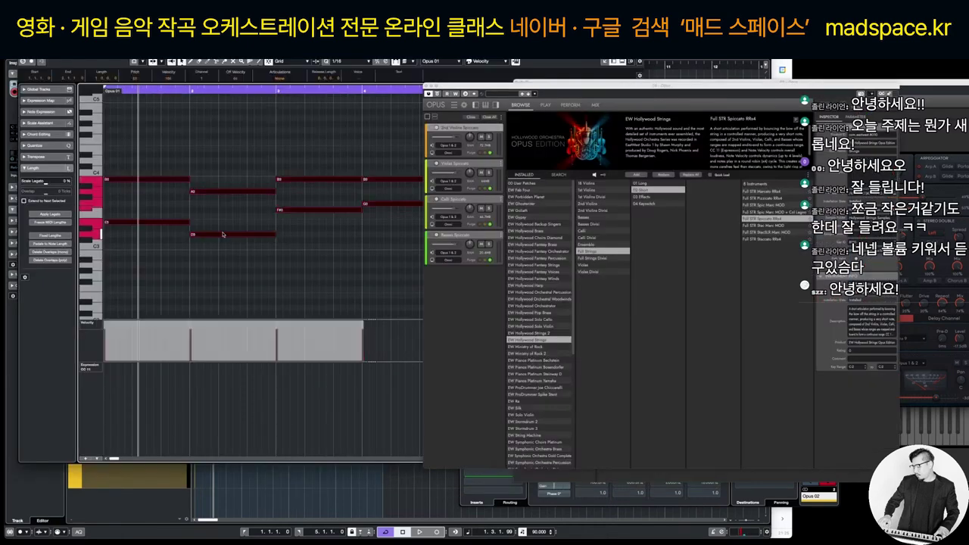
- Turn the string part's sustained chord notes into repeated sixteenth notes across all four bars and play the result
key("super+z")
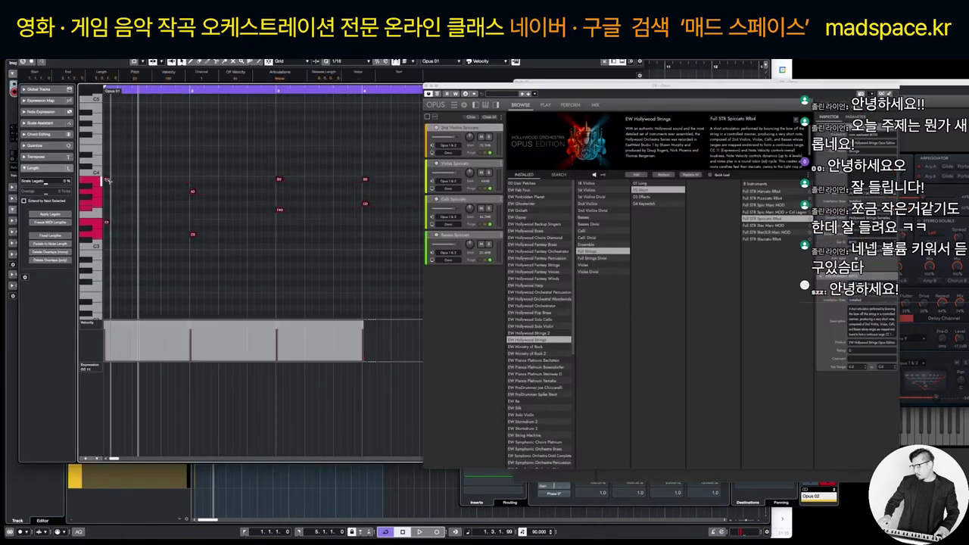
left_click_drag(118, 183, 125, 189)
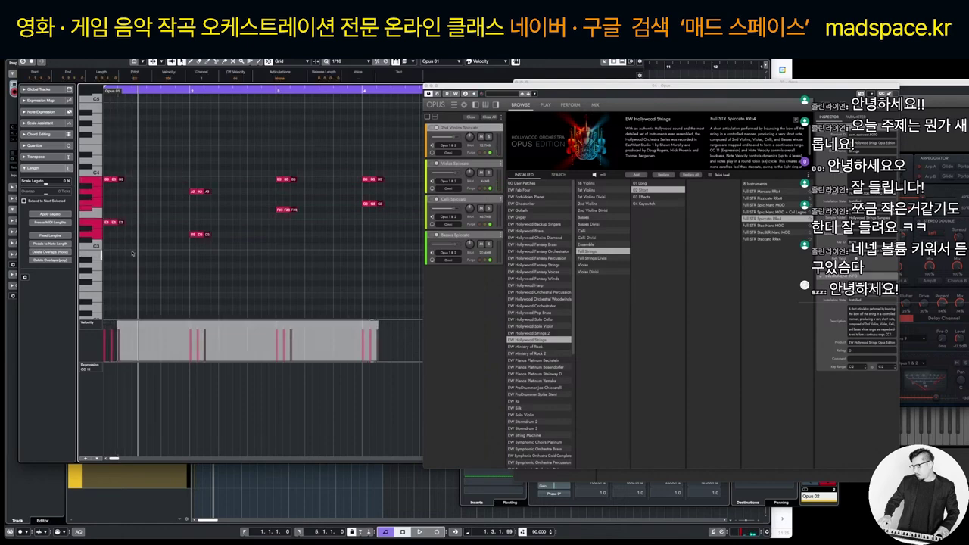
left_click_drag(131, 251, 106, 180)
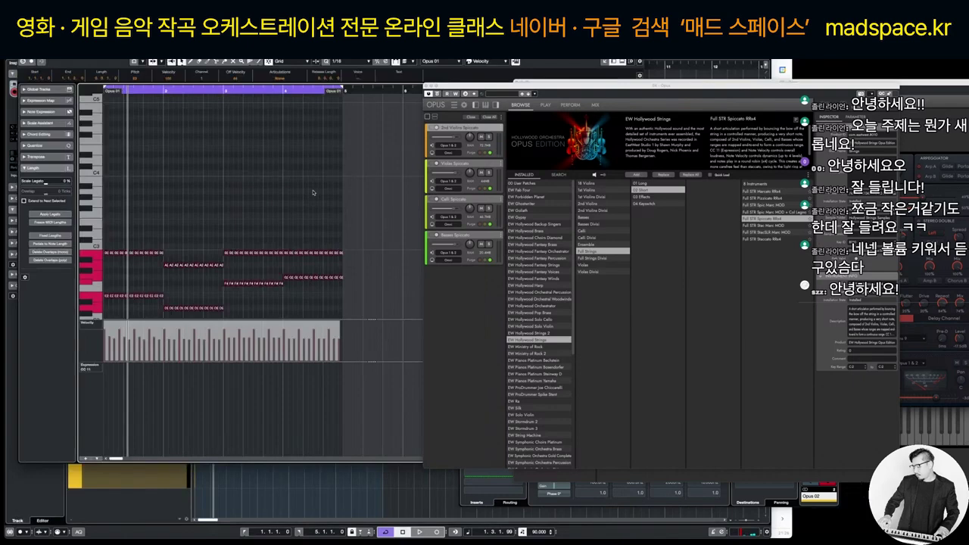
left_click(313, 193)
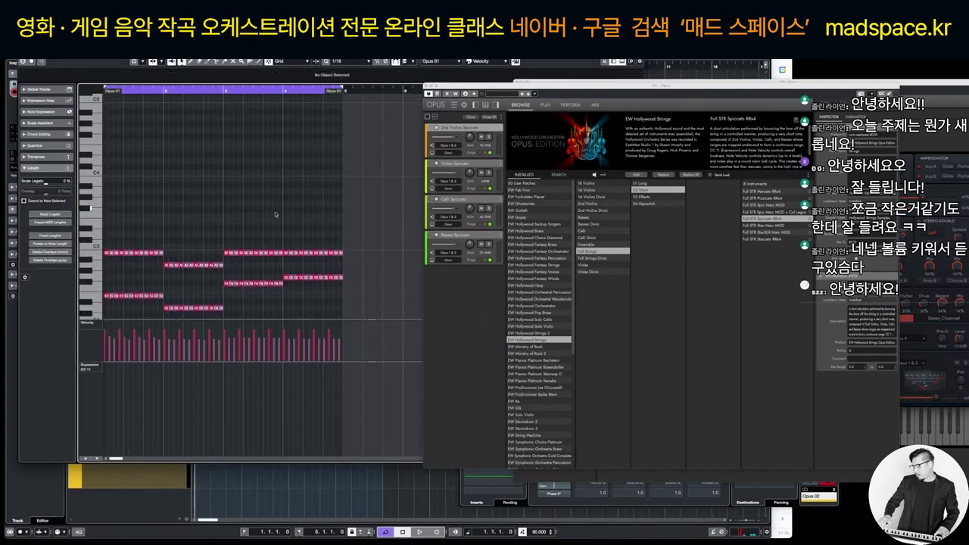
key("space")
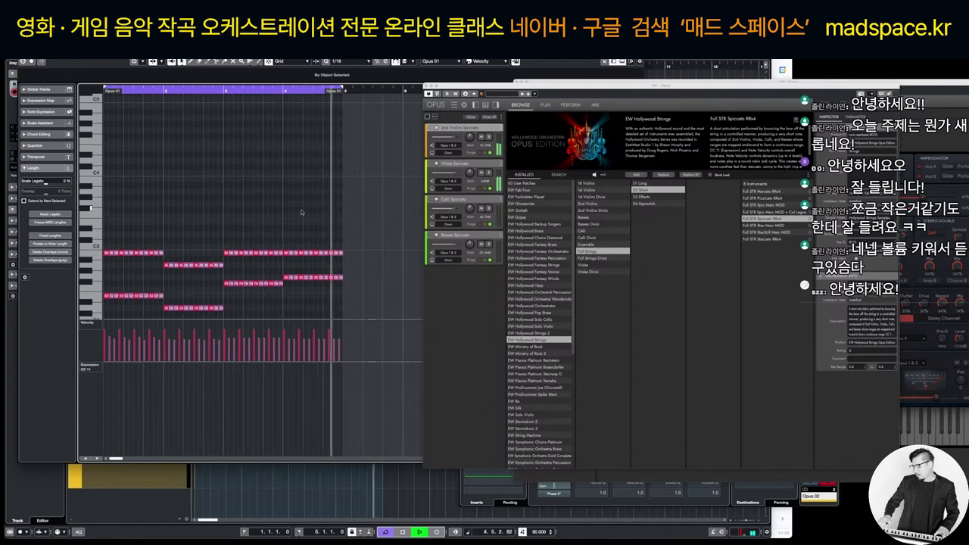
- Delete the in-between sixteenths from bars one and two of the Opus 02 (D) part, leaving four evenly spaced notes per bar
mouse_move(109, 286)
left_mouse_down()
mouse_move(118, 304)
mouse_move(124, 291)
mouse_move(143, 294)
mouse_move(149, 309)
mouse_move(171, 301)
mouse_move(157, 293)
mouse_move(170, 315)
mouse_move(186, 300)
mouse_move(222, 307)
mouse_move(231, 281)
mouse_move(245, 281)
left_mouse_up()
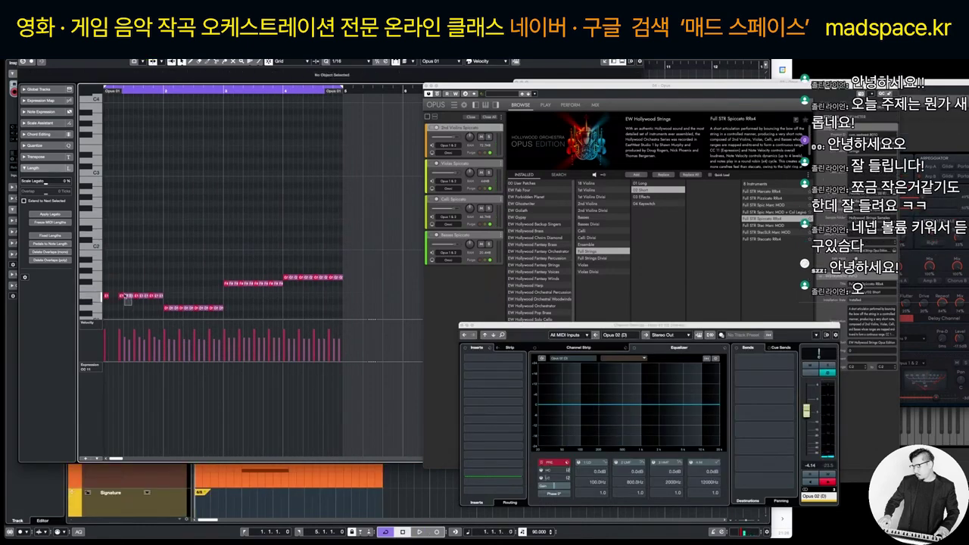
key("Delete")
key("Delete")
key("Delete")
key("Delete")
key("Delete")
key("Delete")
key("Delete")
key("Delete")
key("Delete")
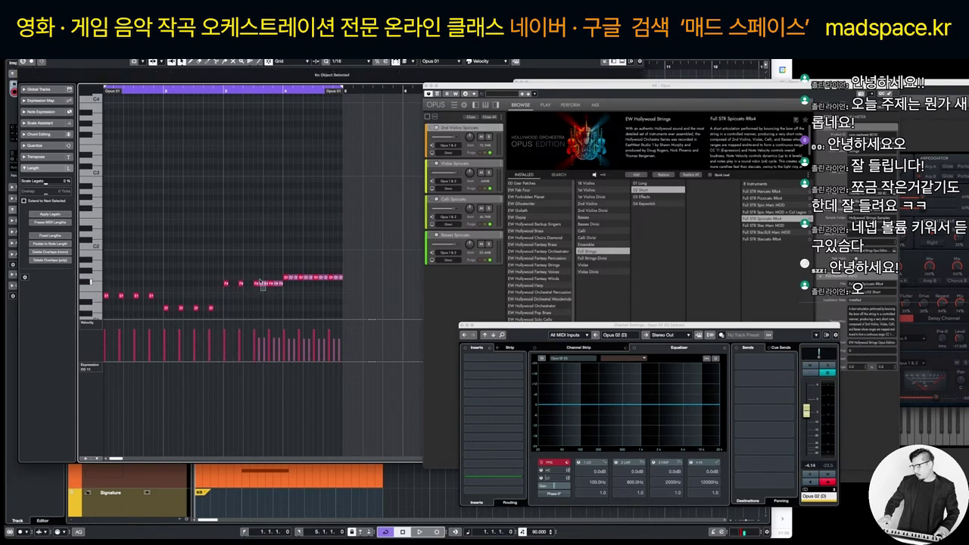
- Thin out the remaining sixteenths in bars three and four to four evenly spaced notes each, and play the project
left_click(262, 283)
left_click(267, 283)
left_click(277, 283)
key("Delete")
left_click_drag(294, 279, 337, 277)
key("Delete")
key("Return")
key("space")
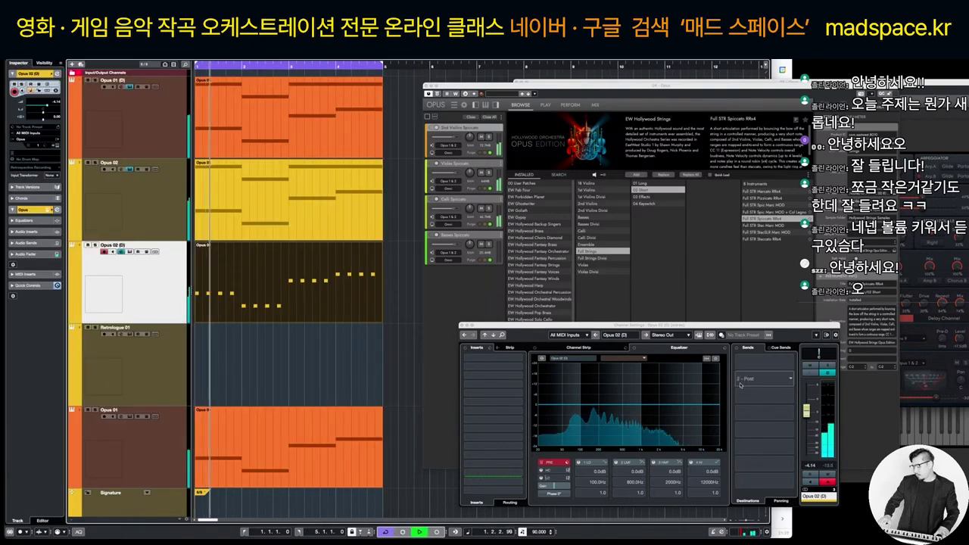
- Raise the Opus 02 (D) track's volume slightly and double all its notes an octave lower
left_click_drag(808, 416, 810, 414)
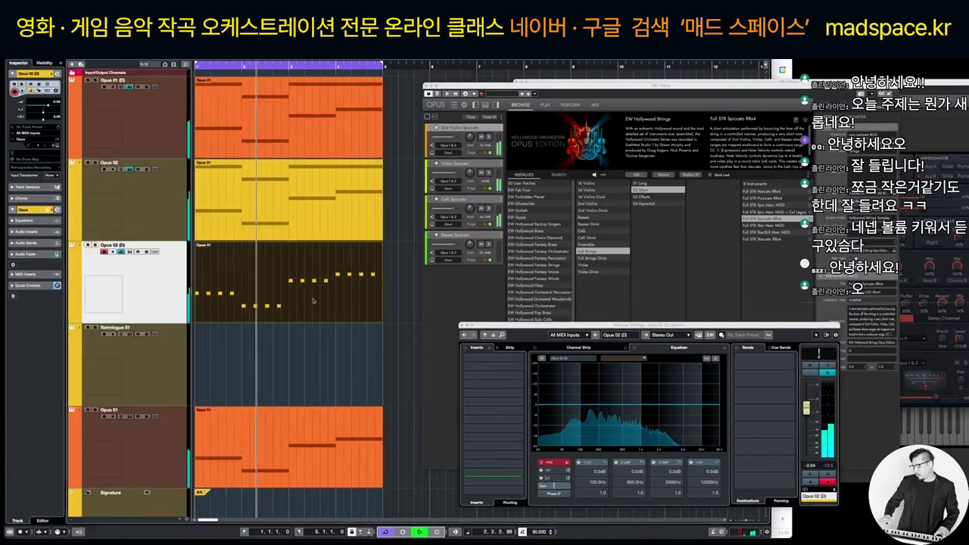
double_click(343, 302)
left_click_drag(354, 309, 101, 244)
scroll(106, 252, "down", 3)
scroll(108, 253, "down", 2)
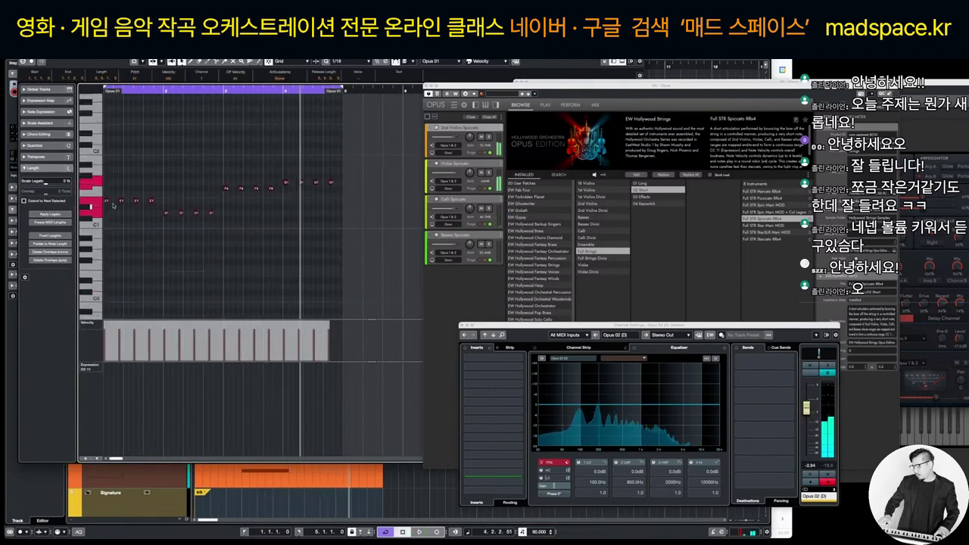
left_click_drag(108, 202, 106, 276)
key("space")
key("Return")
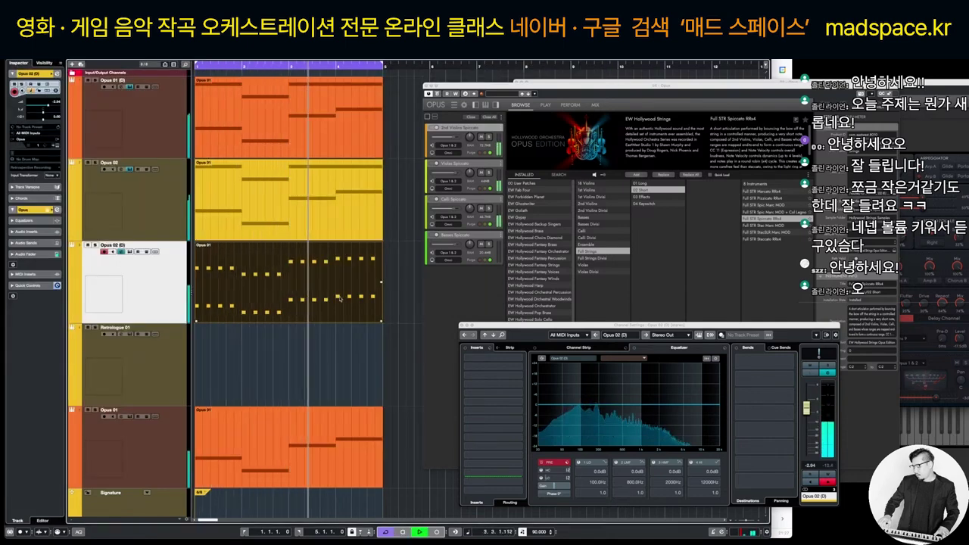
- Select the Opus 01 (D) track to bring up its channel settings
left_click(184, 168)
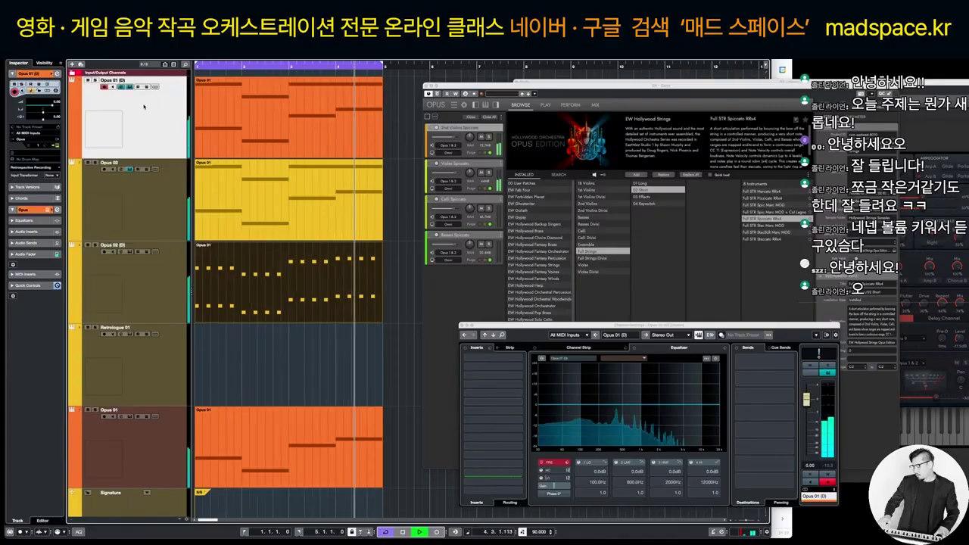